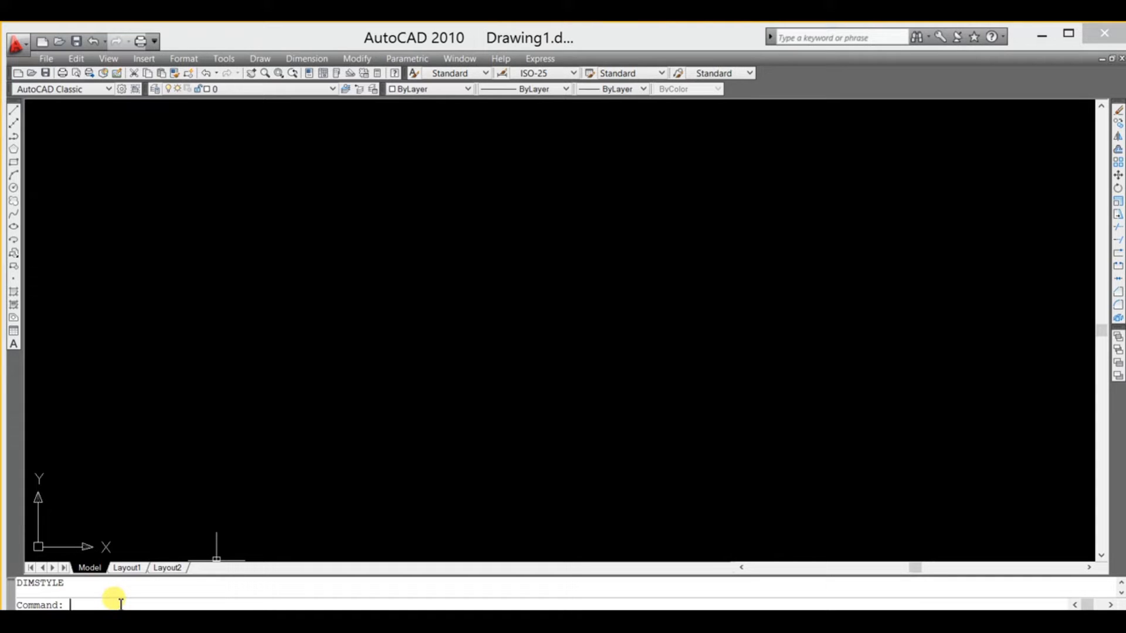
Draw the bottom edge of a rectangle as a line from absolute coordinate 2',2' to 6',2'
key(Escape)
text(l)
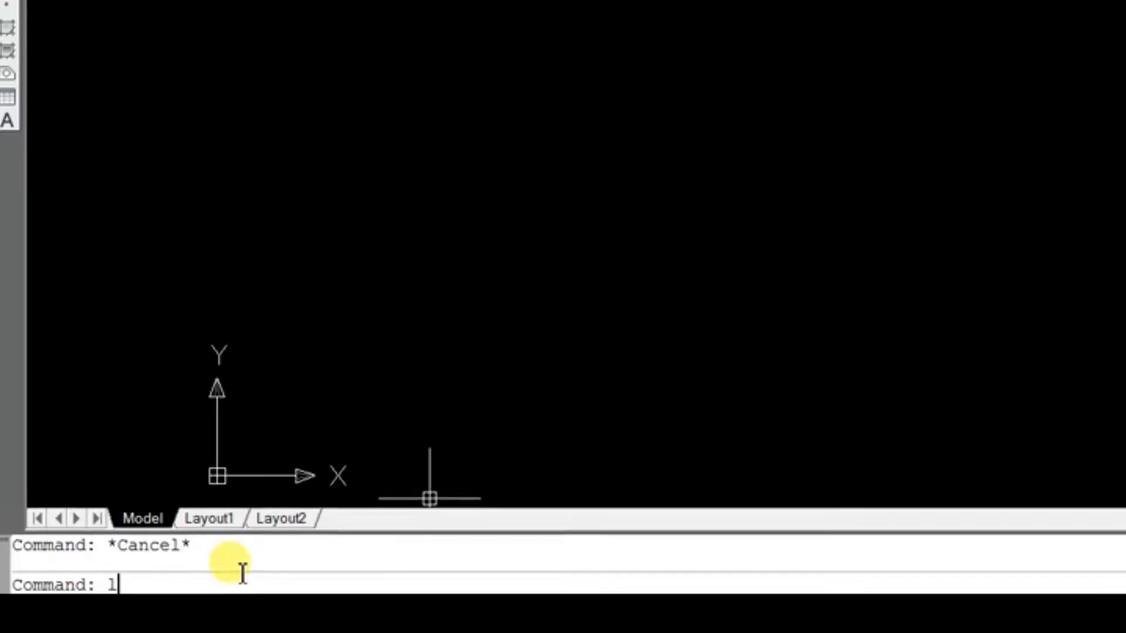
key(Return)
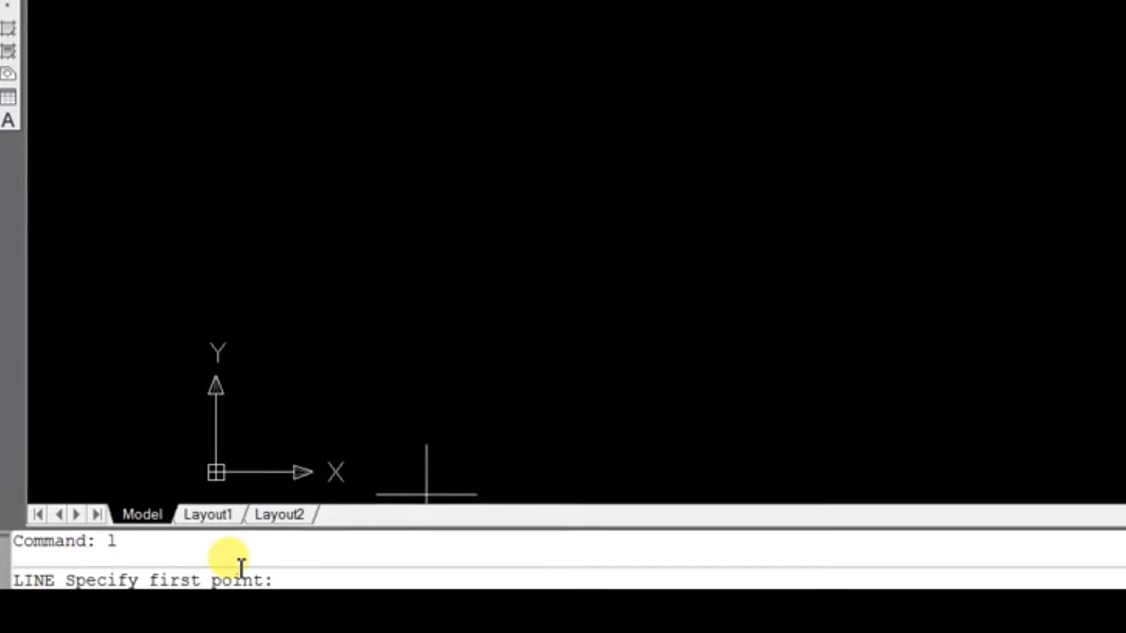
text(2')
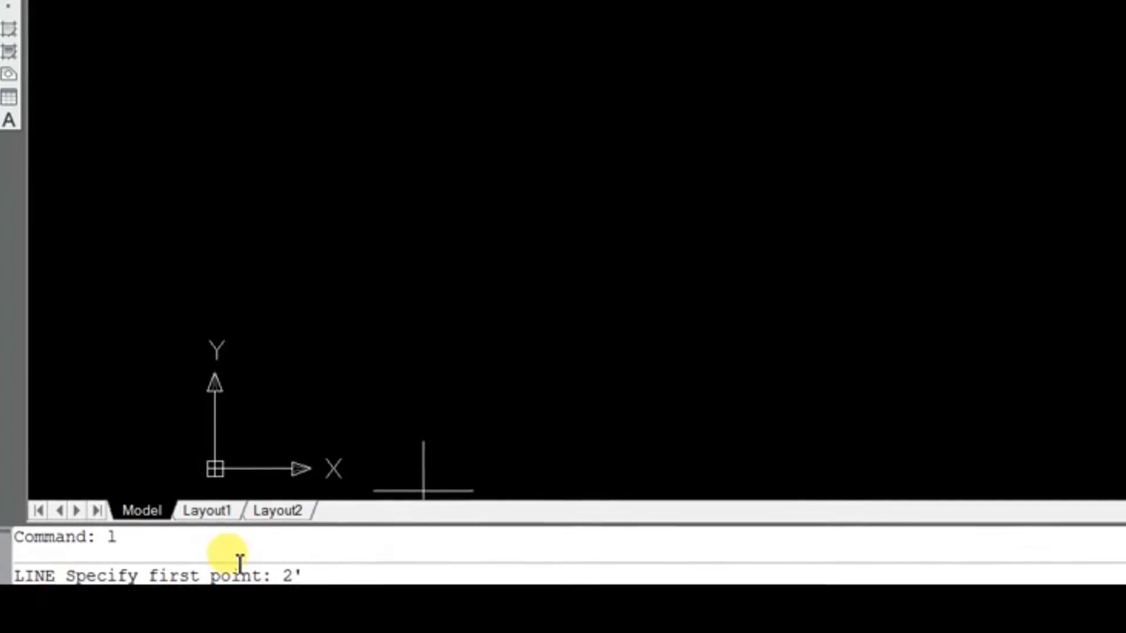
text(,2')
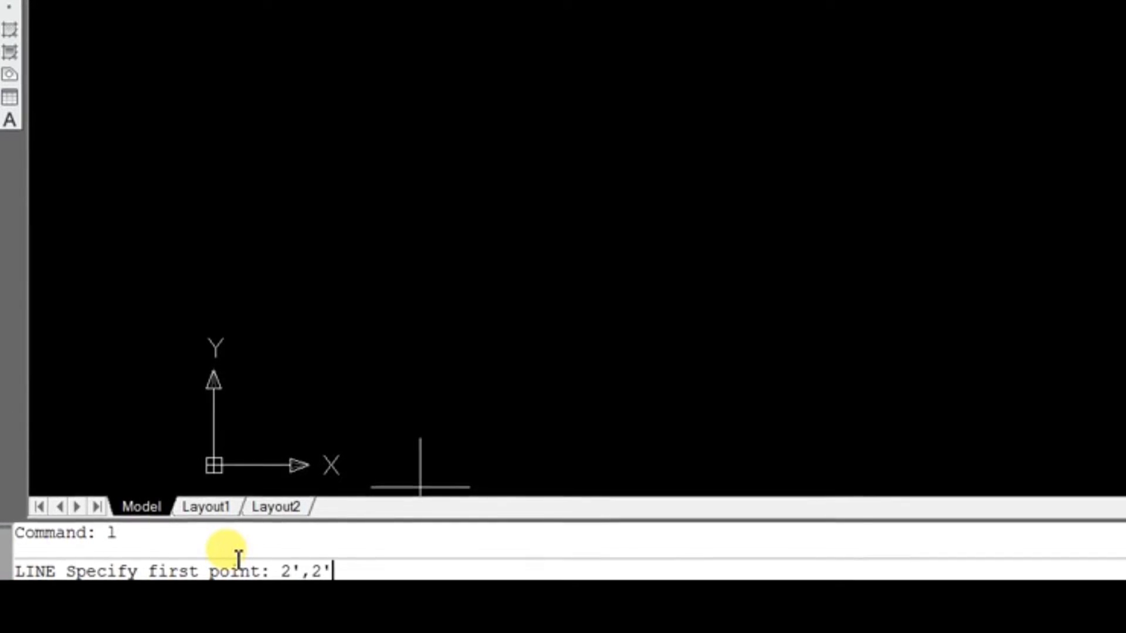
key(Return)
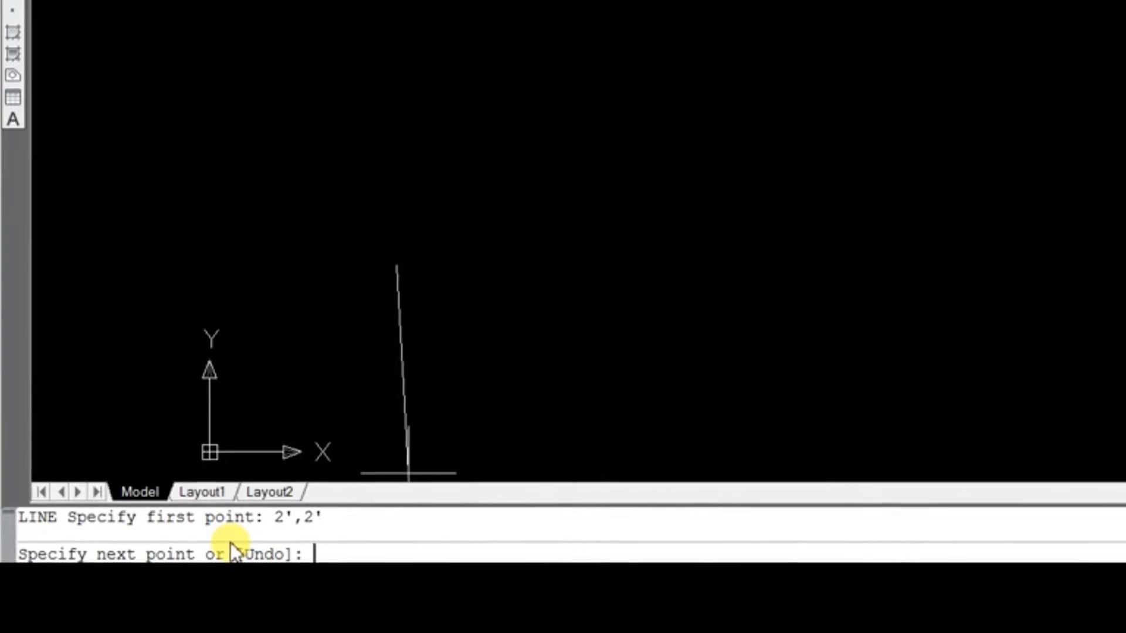
text(6',)
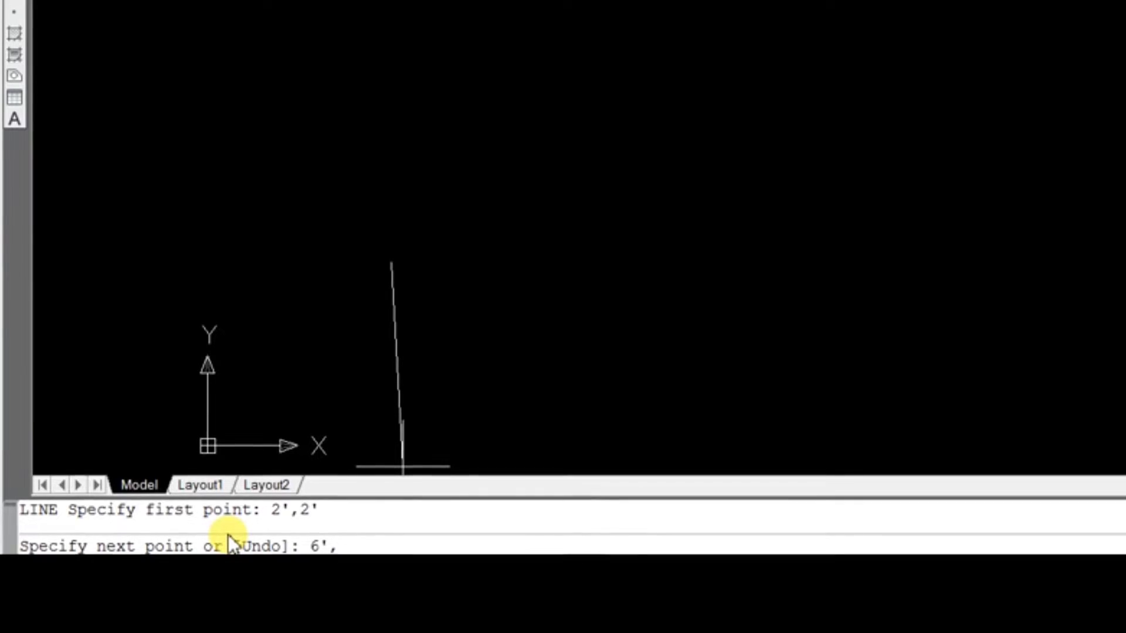
text(2')
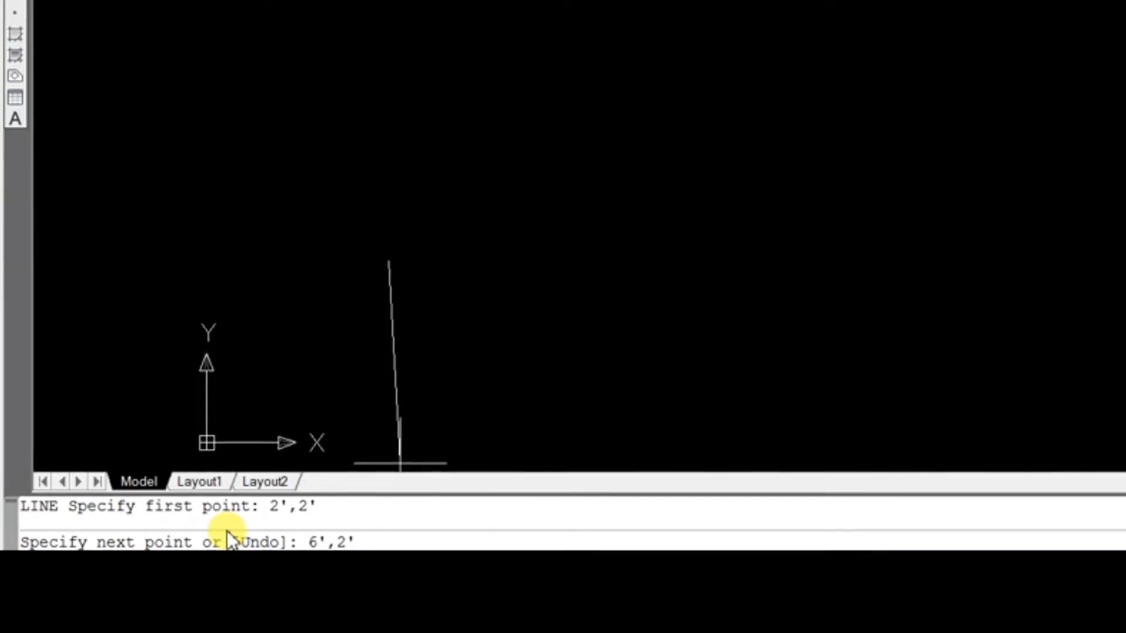
key(Return)
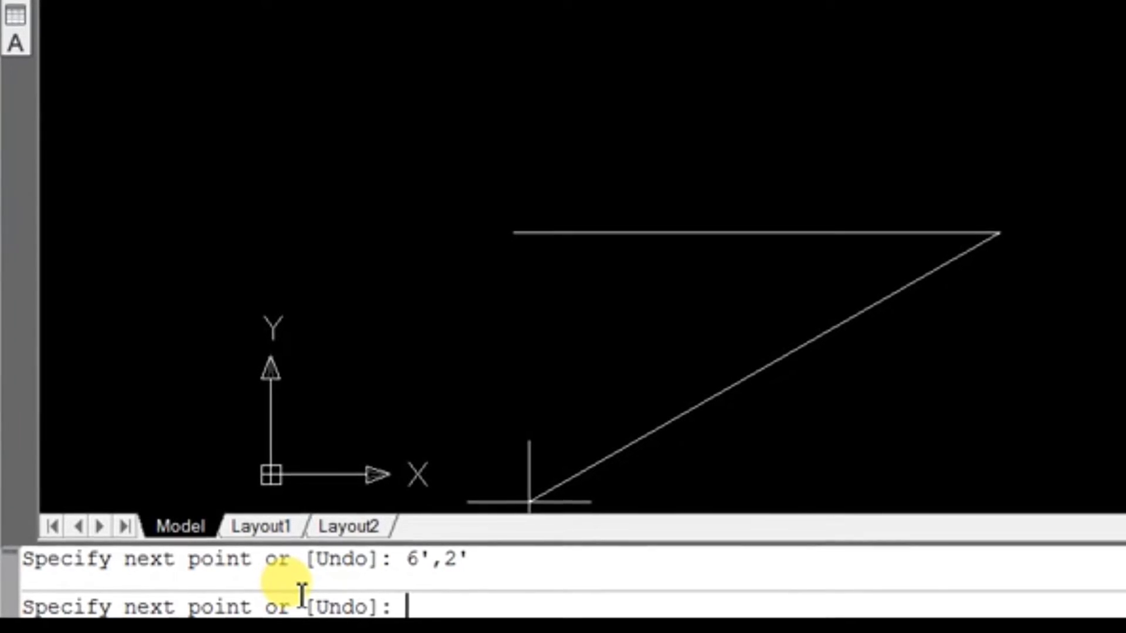
Continue the line through absolute coordinates 6',5' and 2',5' to form the rectangle's right and top edges
text(6',5)
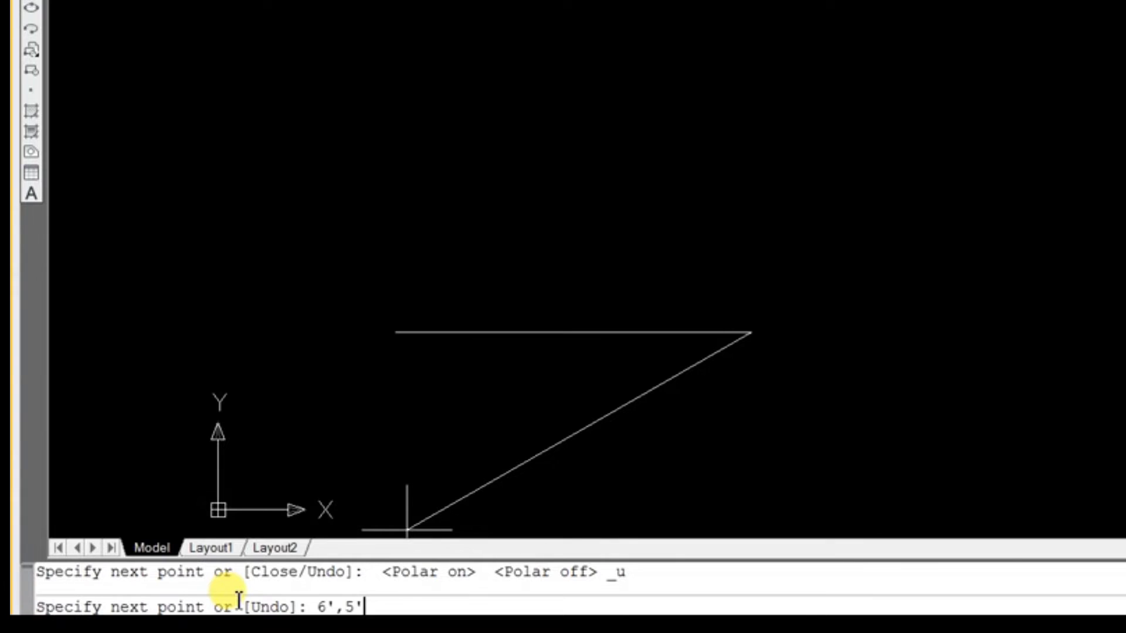
key(Return)
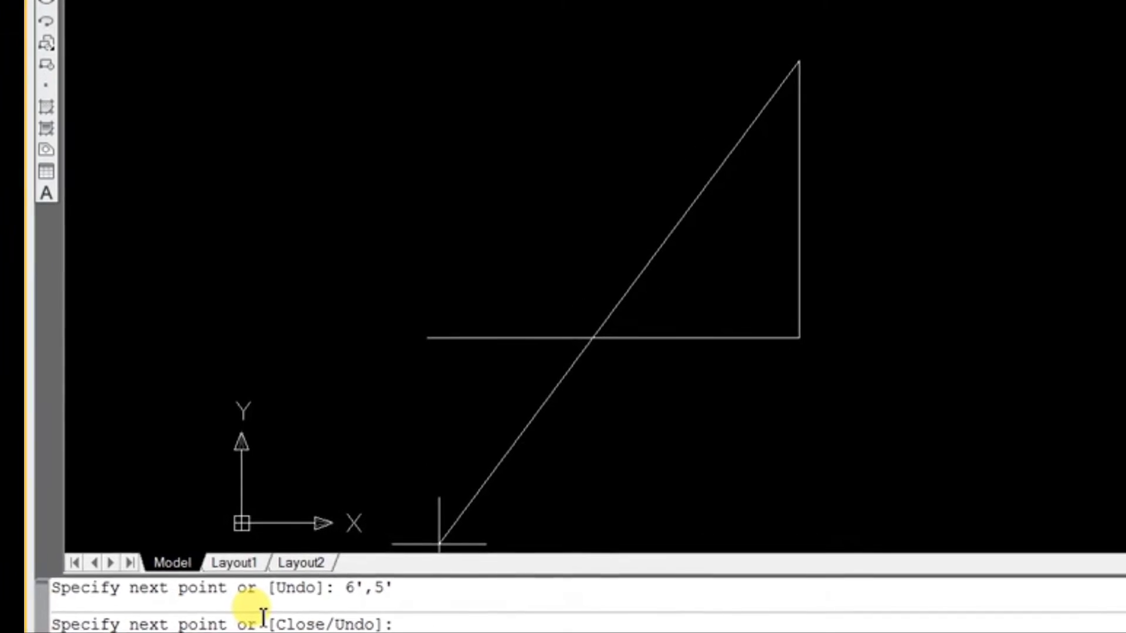
text(2',)
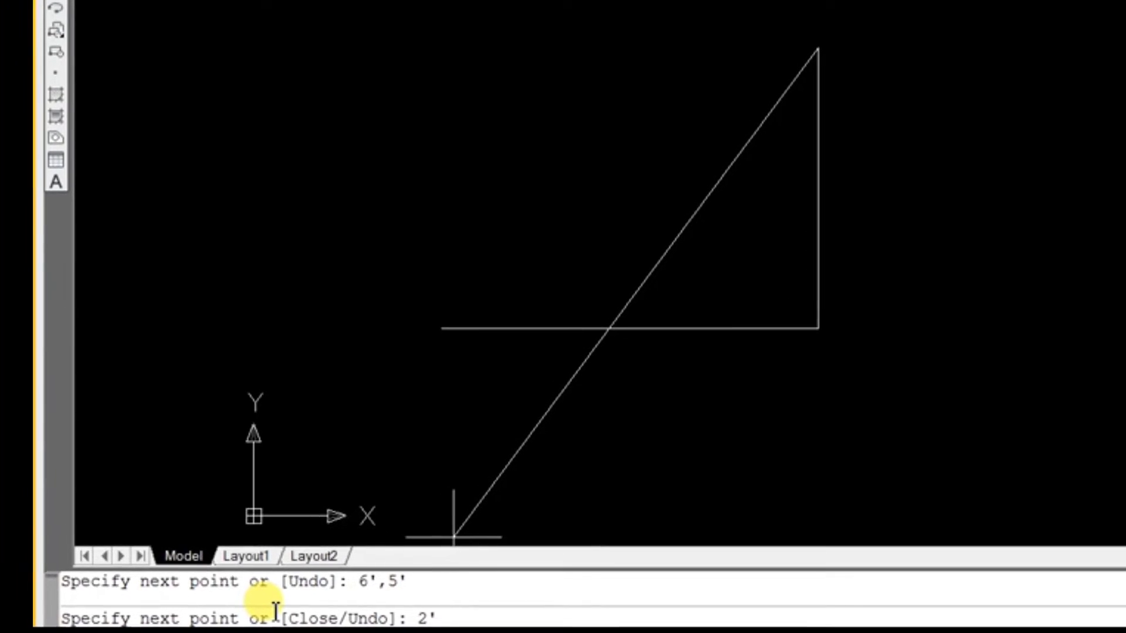
text(5')
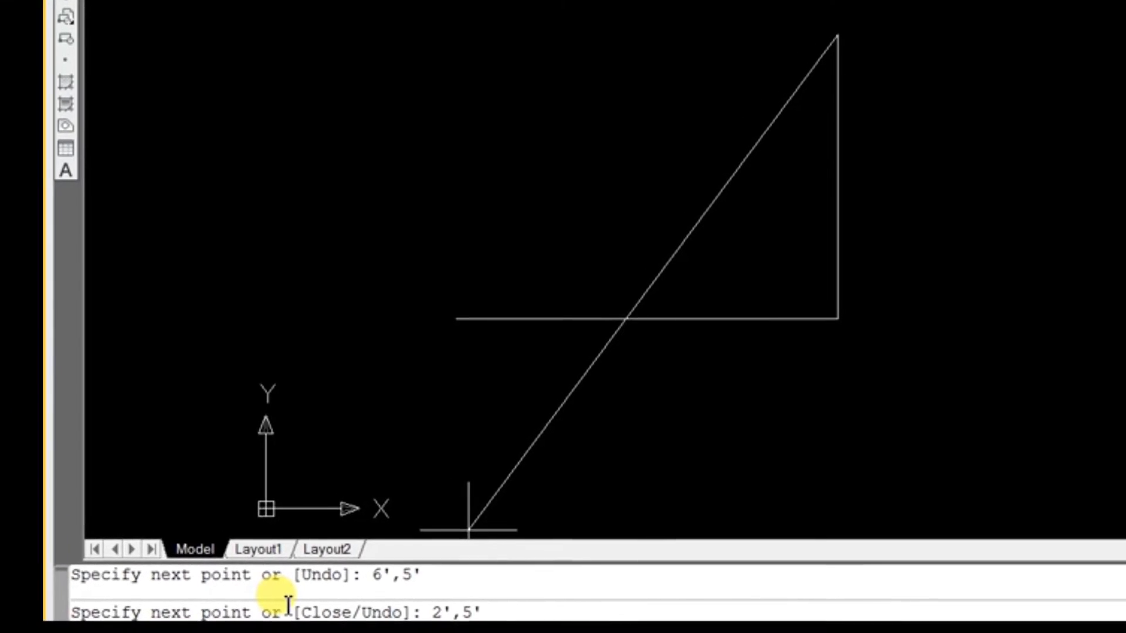
key(Return)
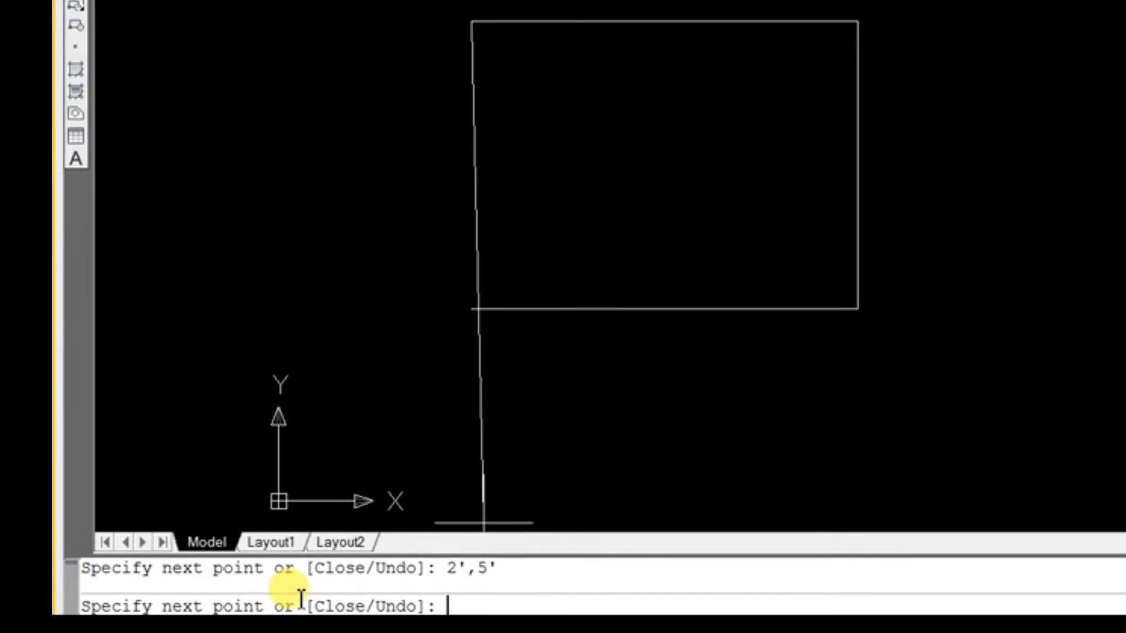
Complete the rectangle's left edge by returning to absolute coordinate 2',2' and end the line
text(2')
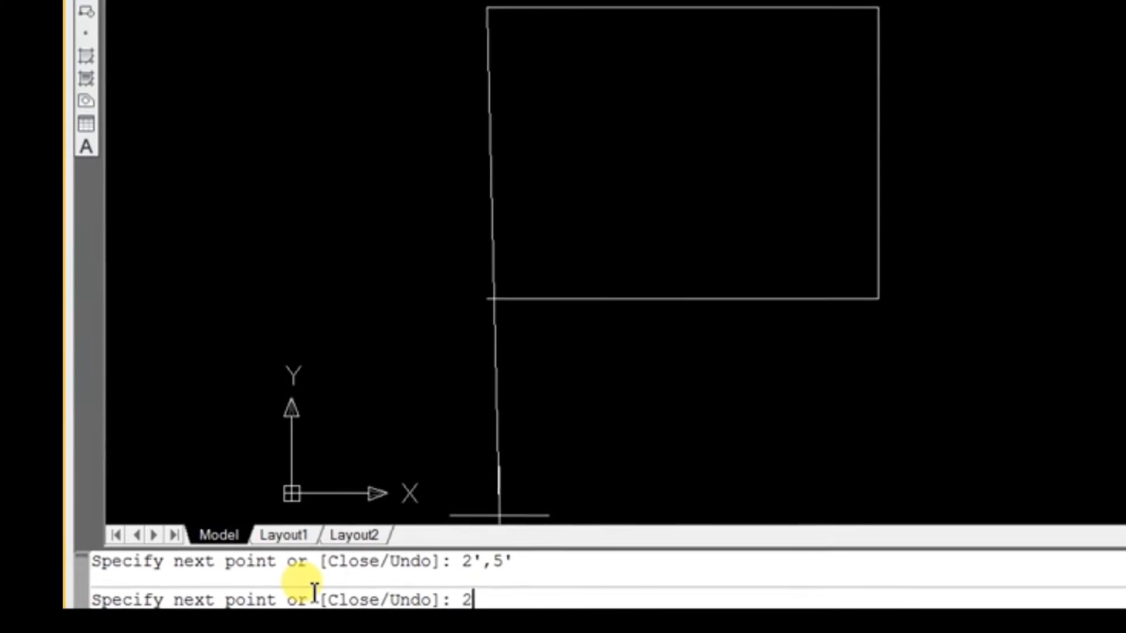
text(,2)
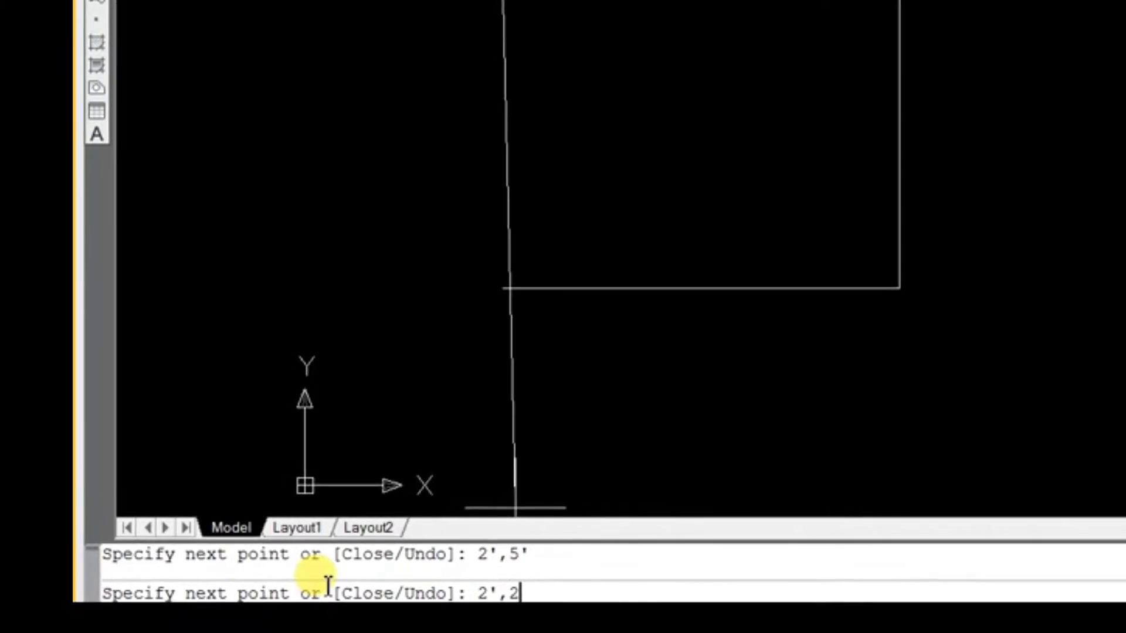
text(')
key(Return)
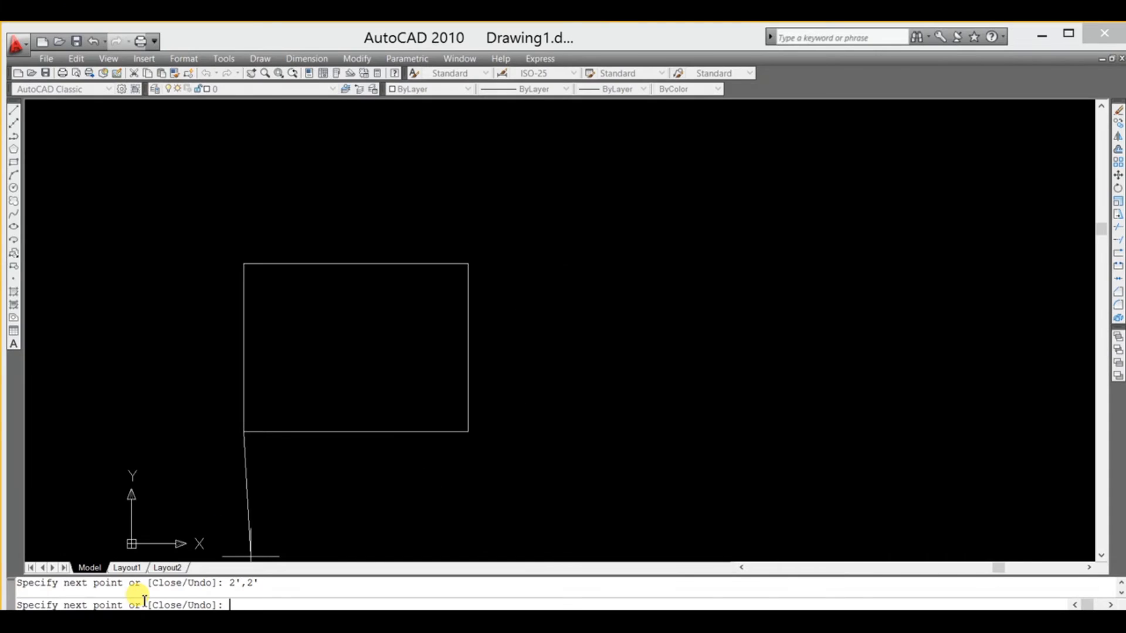
key(Return)
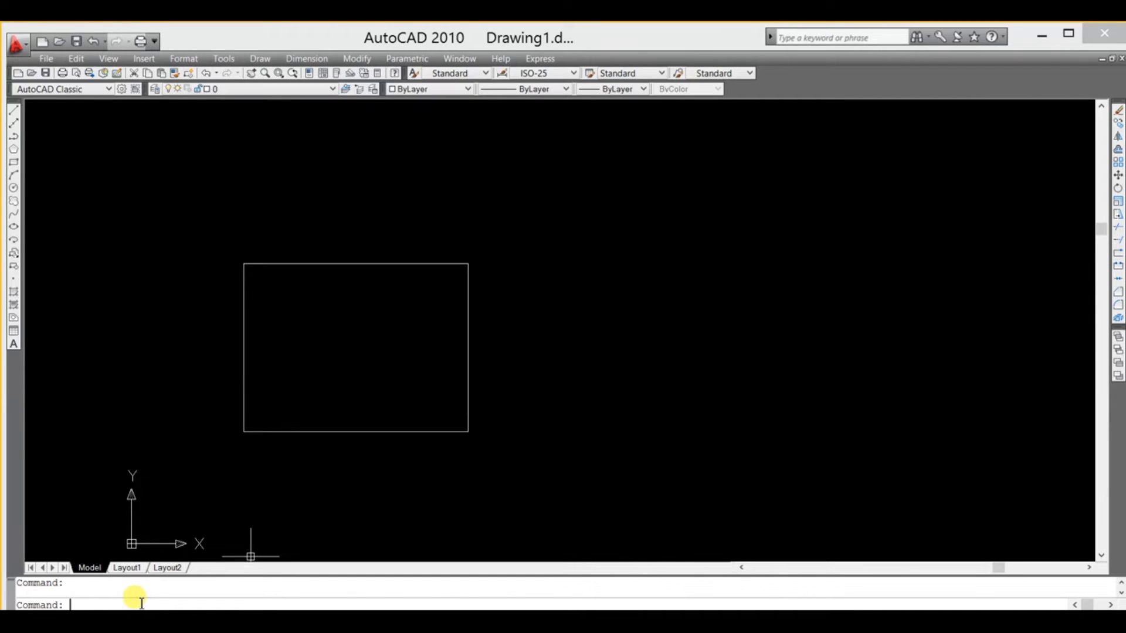
Erase all four lines of the rectangle
click(611, 186)
click(193, 487)
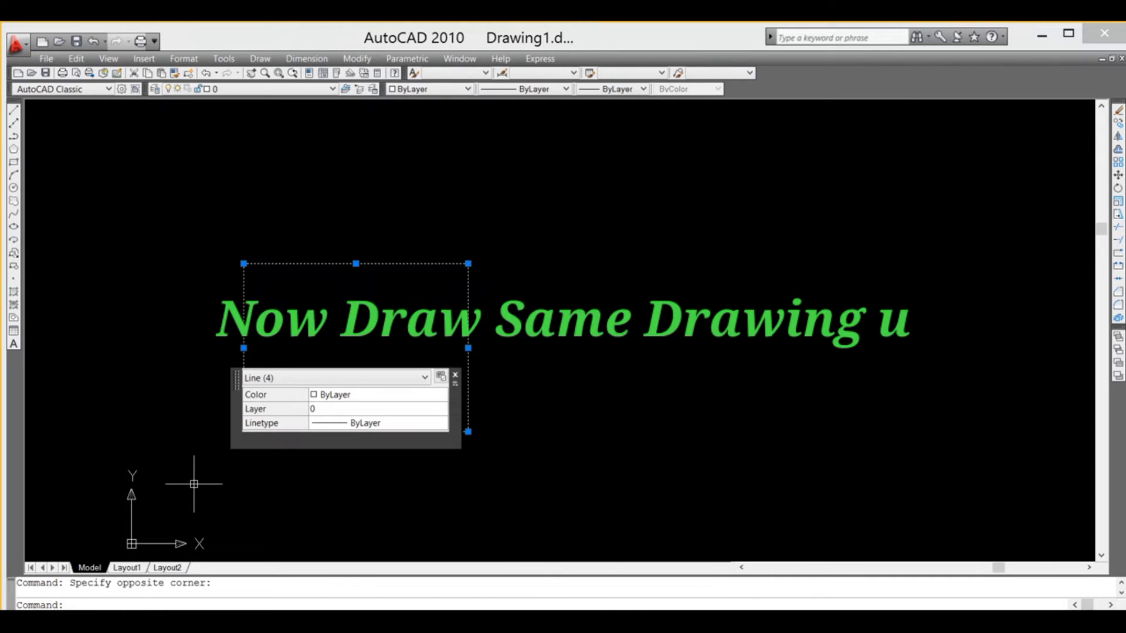
key(Delete)
key(Escape)
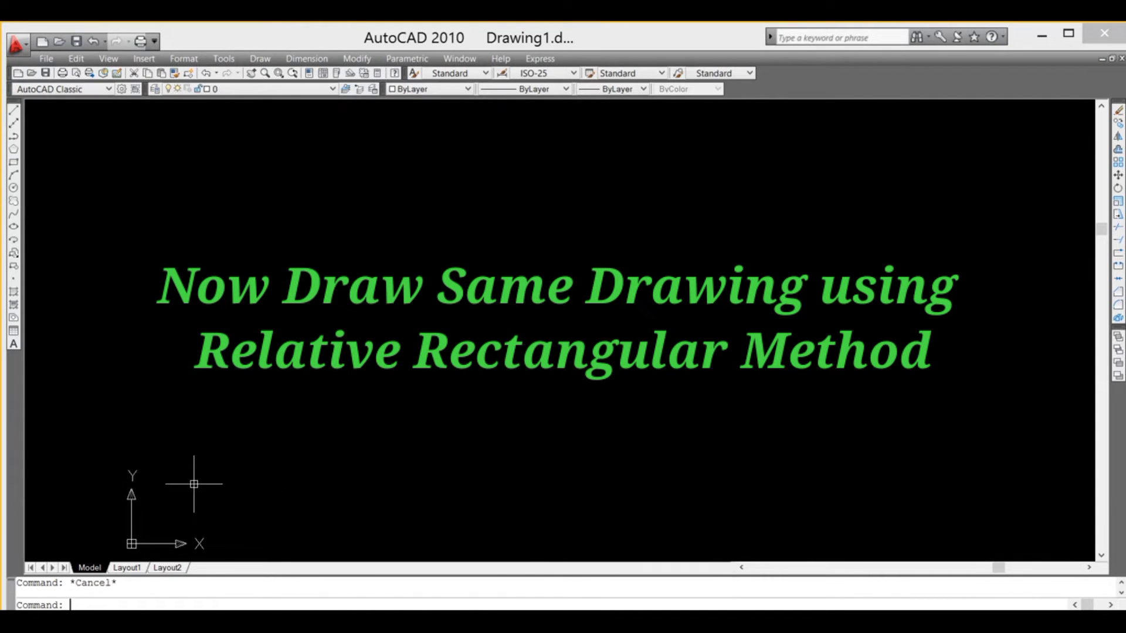
Start a new line at absolute coordinate 2',2'
text(l)
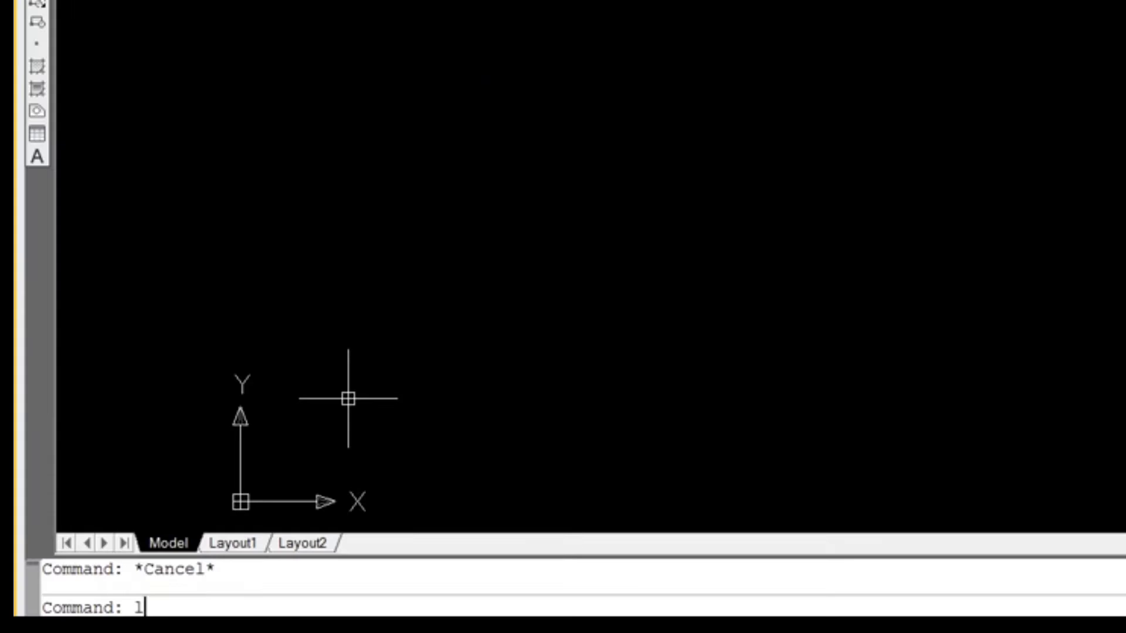
key(Return)
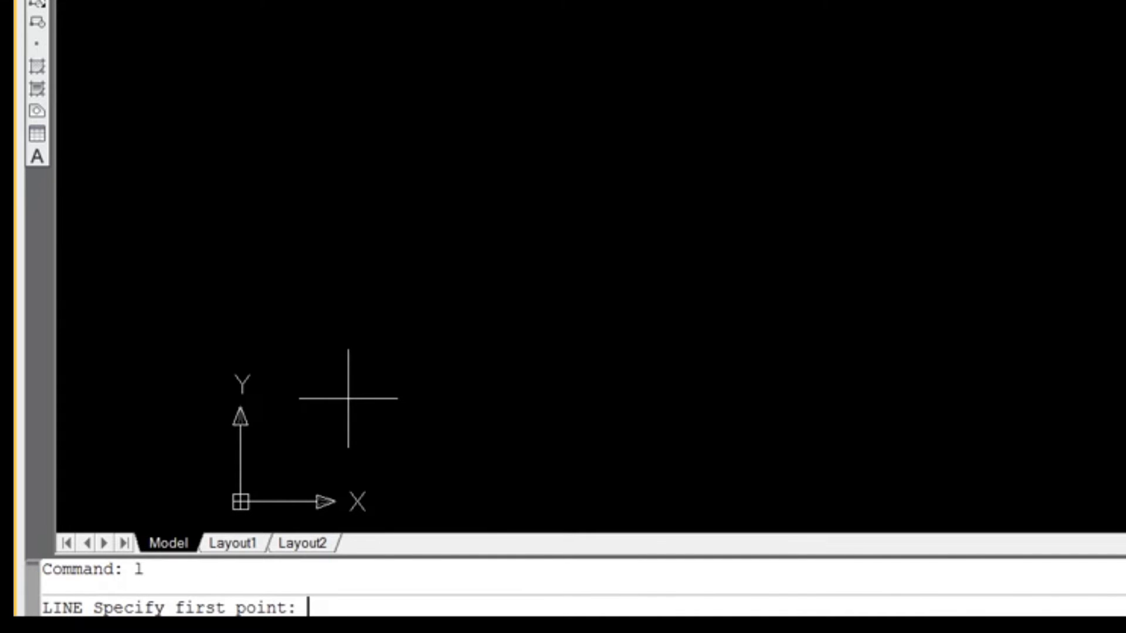
text(2',2')
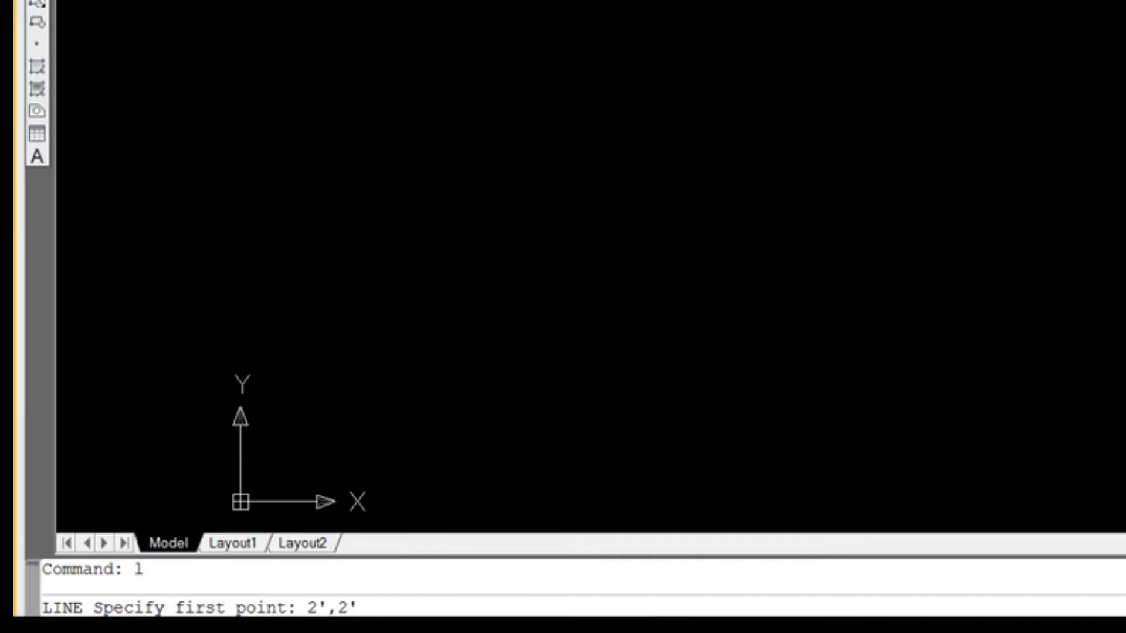
key(Return)
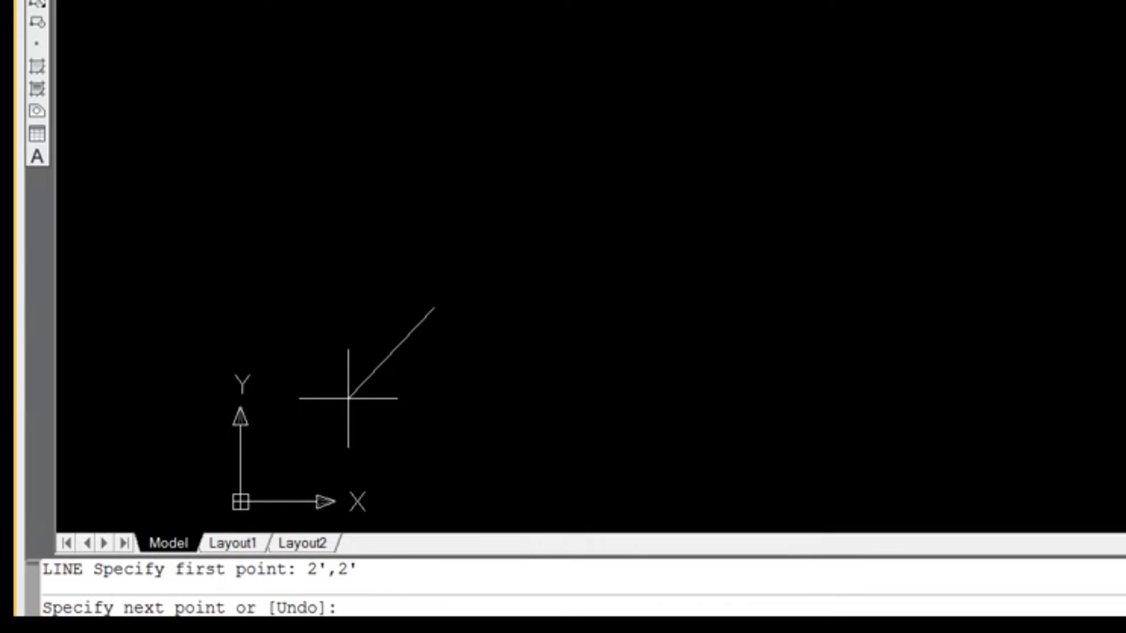
Try relative points @4',0 and @0.3' for the bottom and right edges, and undo the bottom segment
text(@4',0)
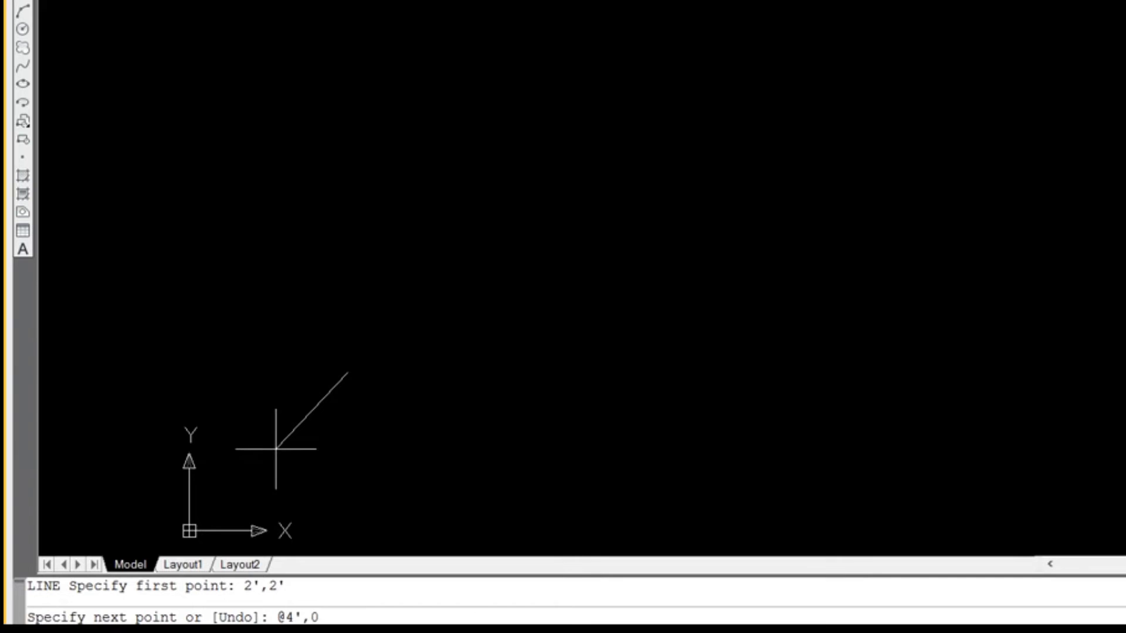
key(Return)
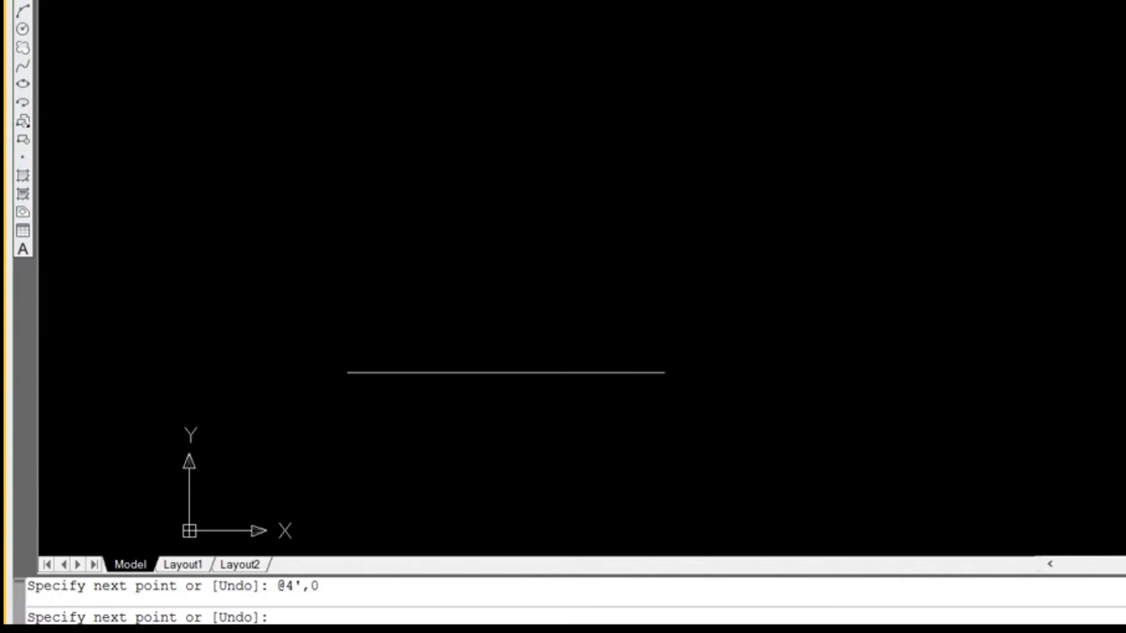
text(@0)
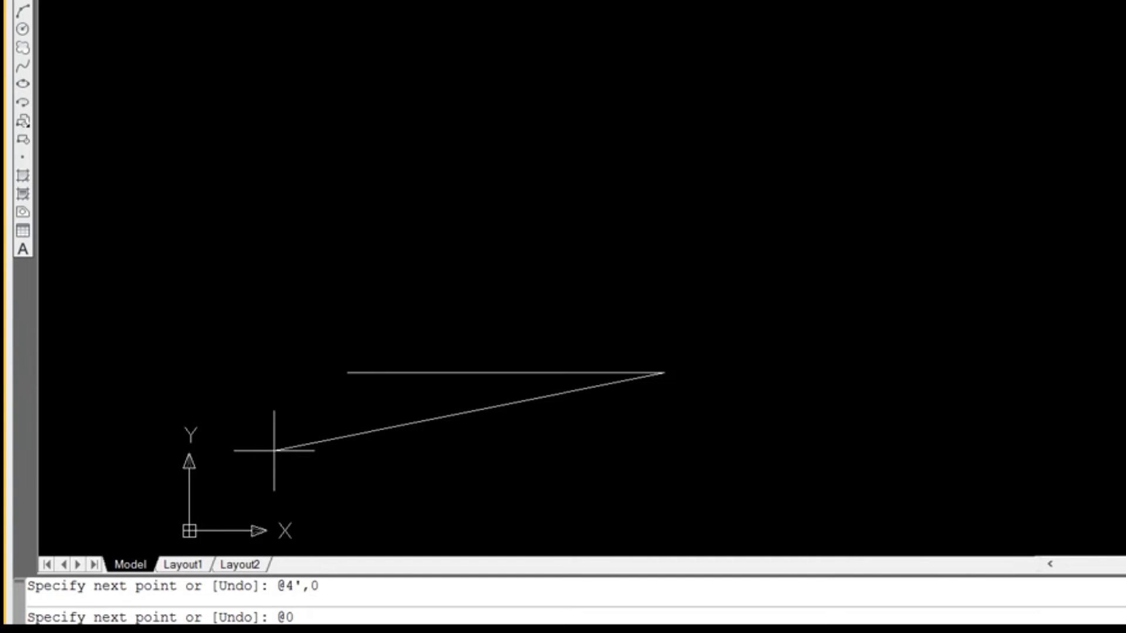
text(.3')
key(Return)
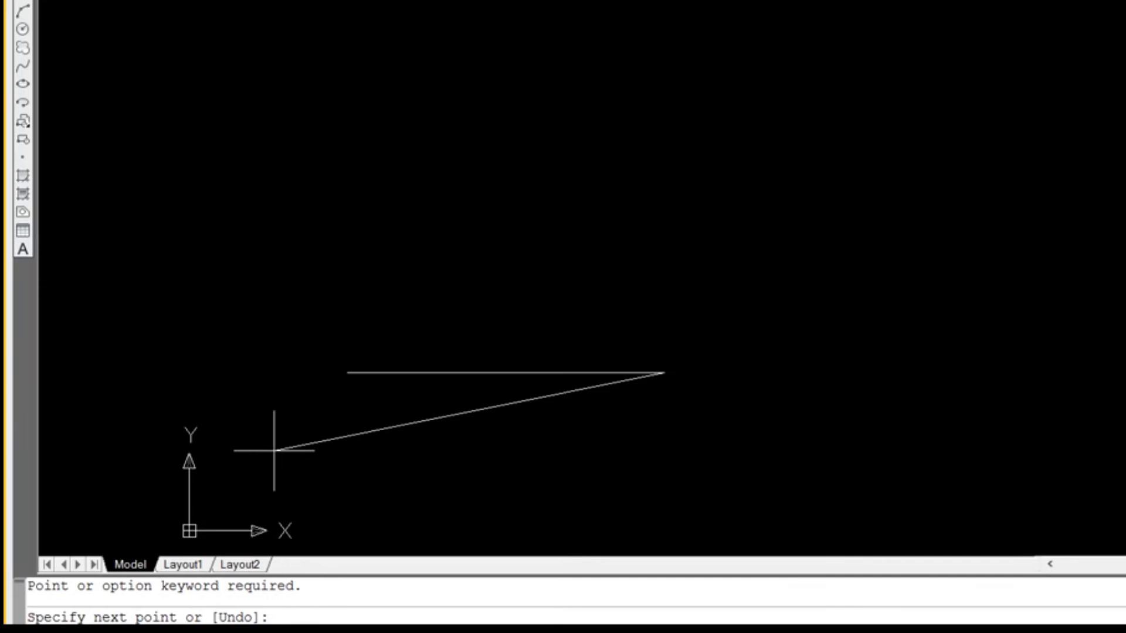
key(ctrl+z)
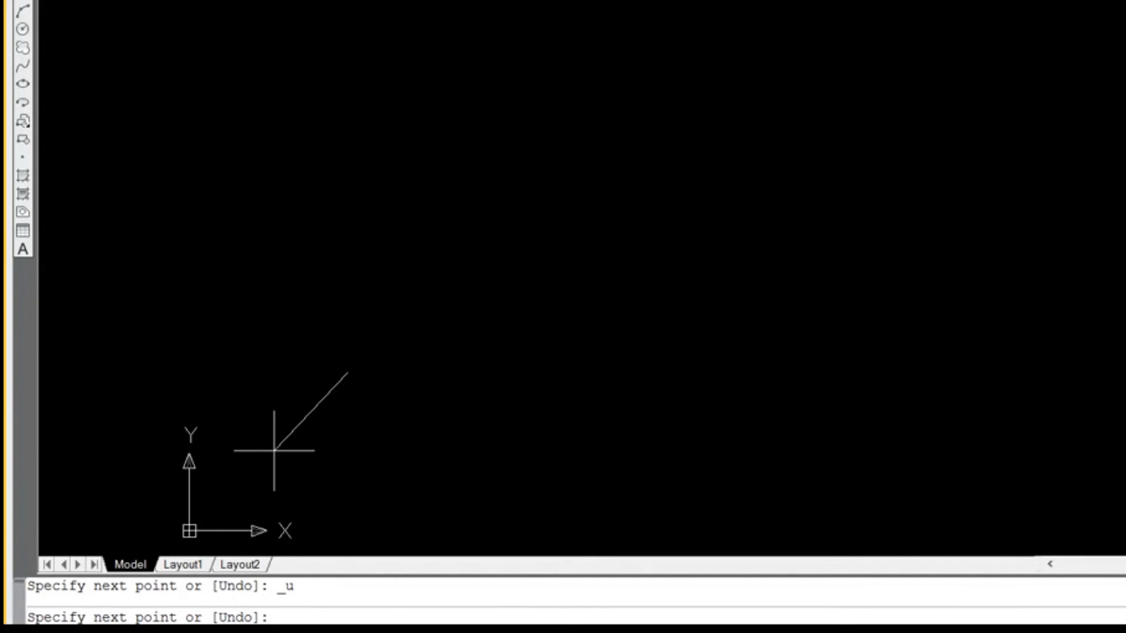
Draw the rectangle's bottom and right edges with relative coordinates @4',0 and @0,3'
text(@4',0)
key(Return)
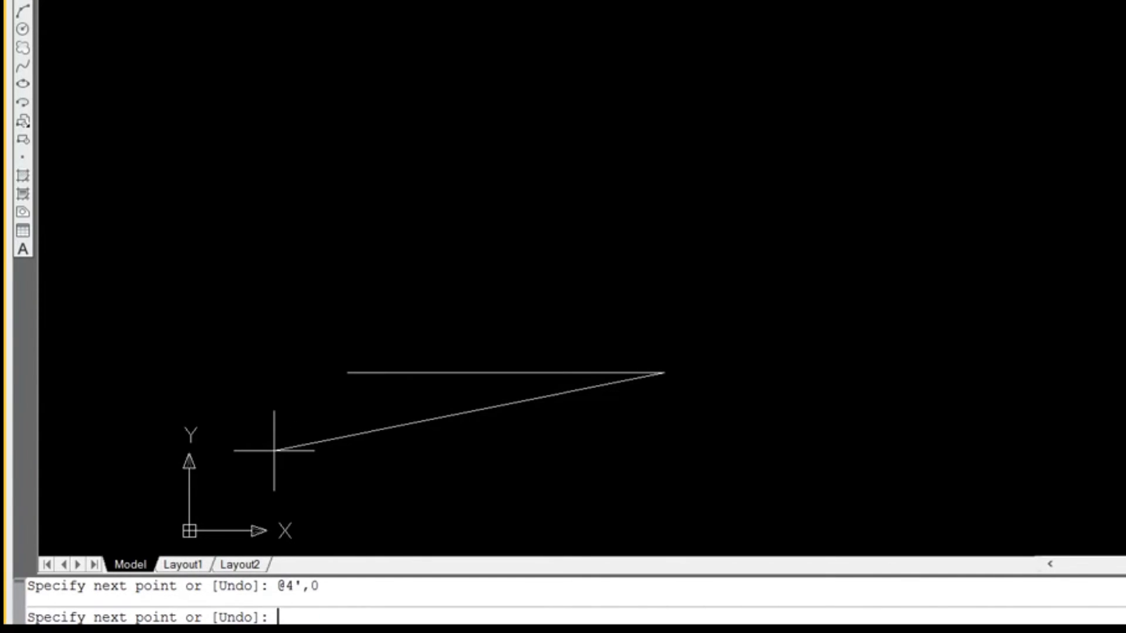
text(@)
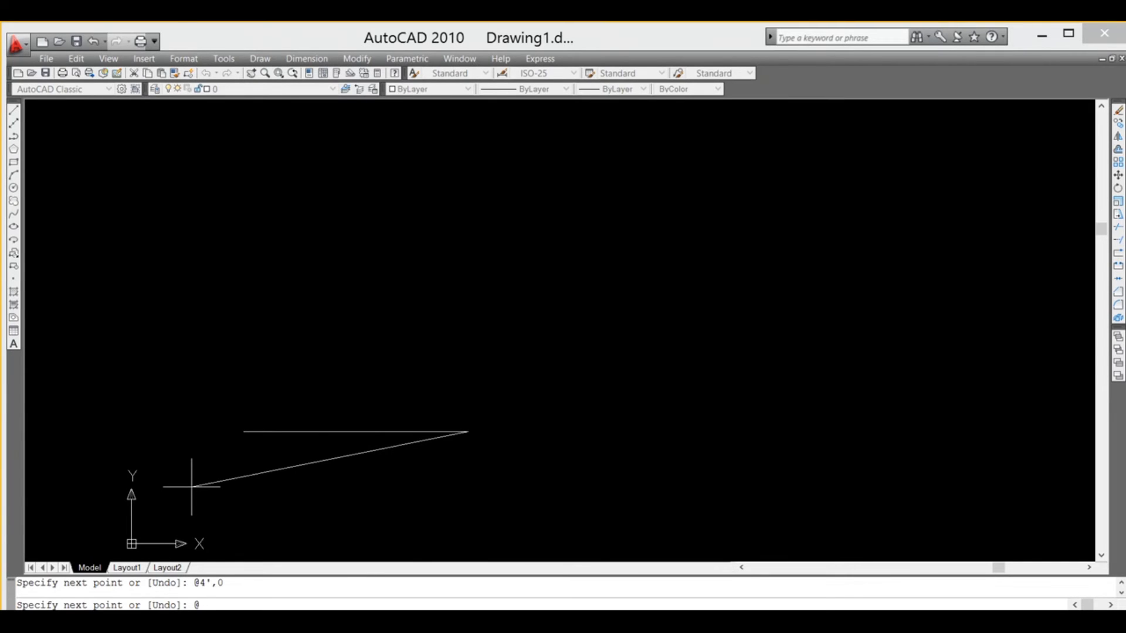
text(0,3')
key(Return)
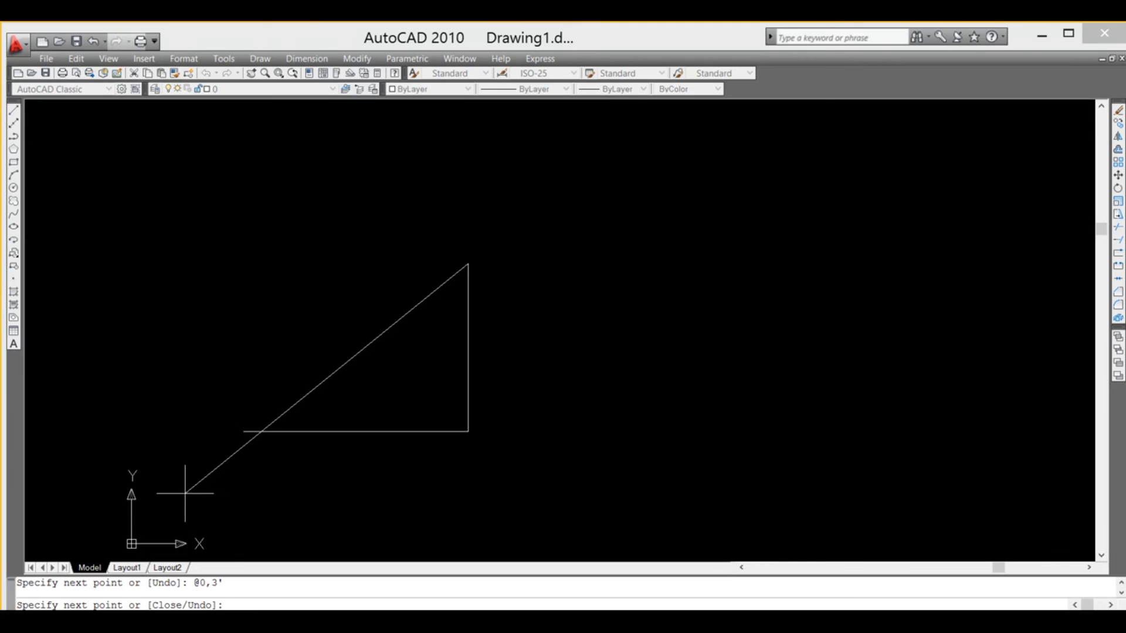
Draw the top and left edges with relative coordinates @-4',0 and @0,-3' and end the line
text(@-4',0)
key(Return)
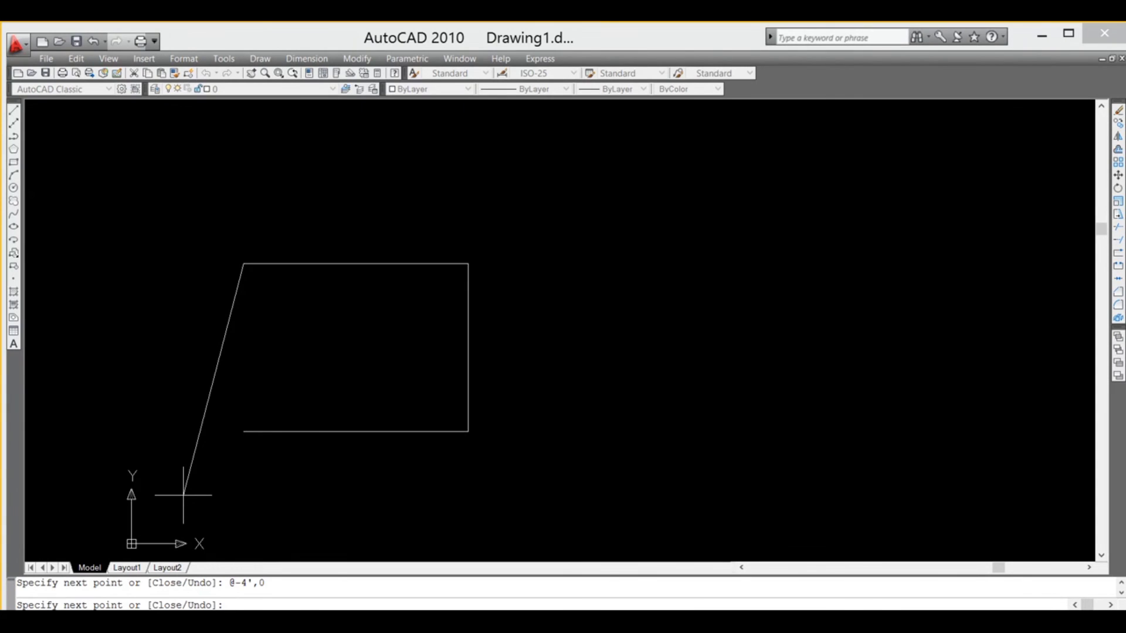
text(@0,-3')
key(Return)
key(Return)
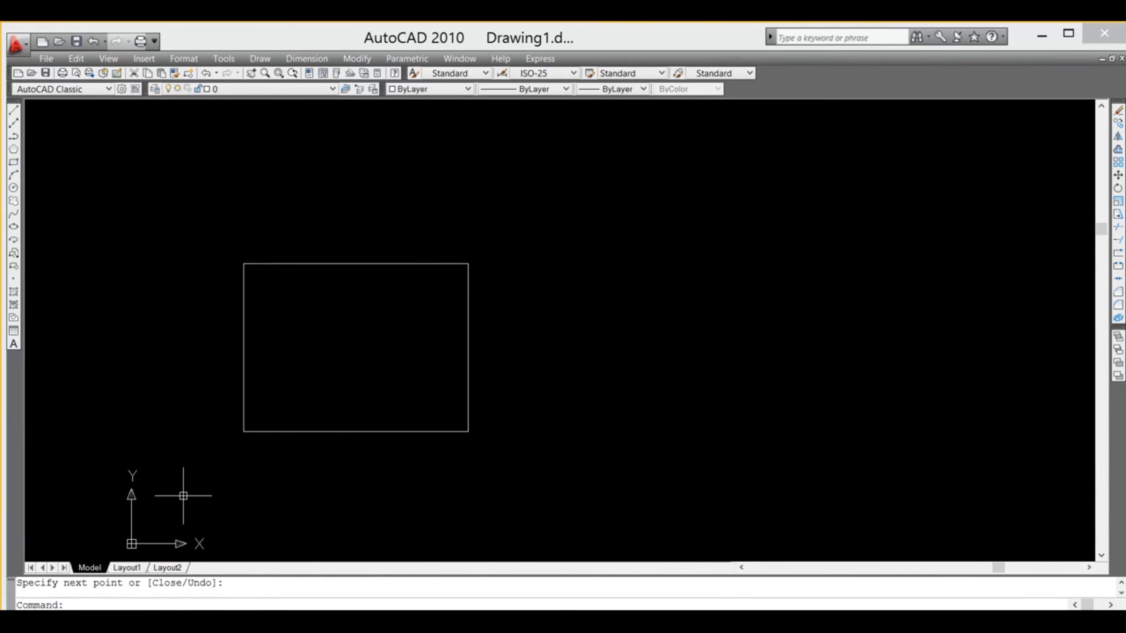